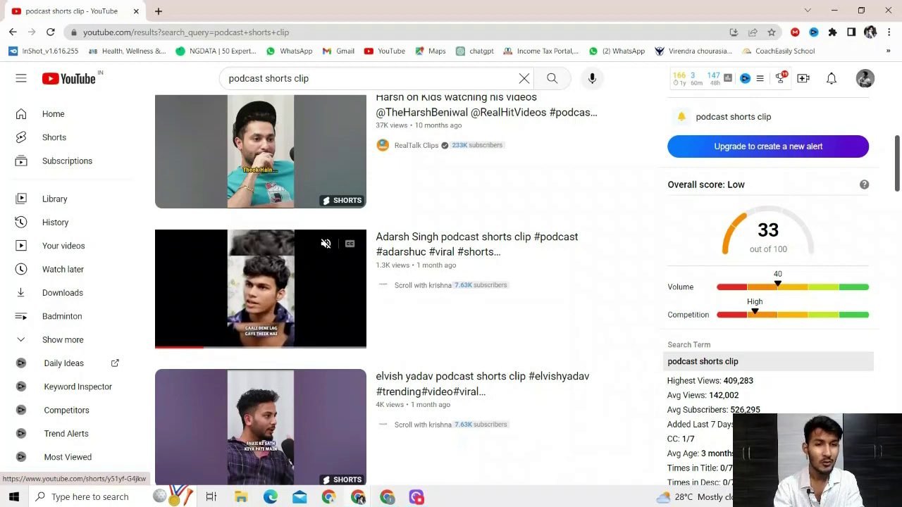
- Browse the "podcast shorts clip" results and open the Supercarboy channel from its Avadh Ojha short
scroll(149, 308, down, 5)
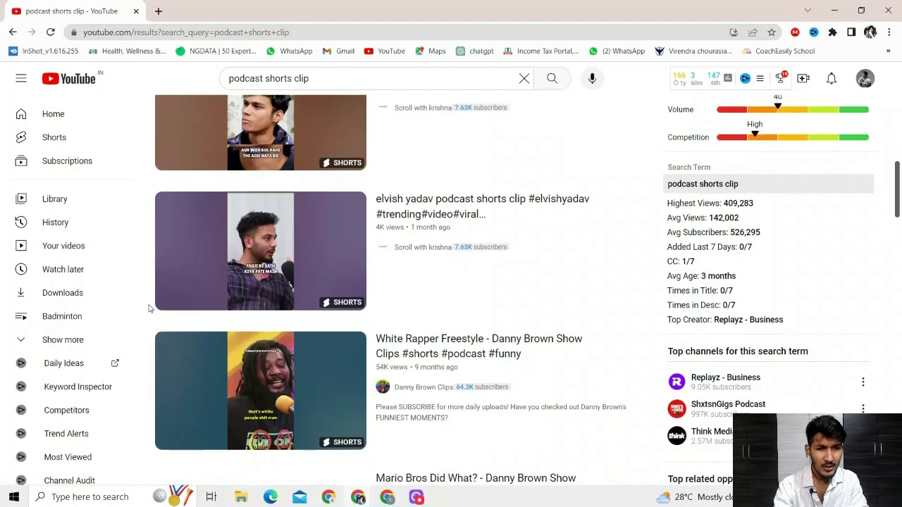
scroll(149, 308, up, 1)
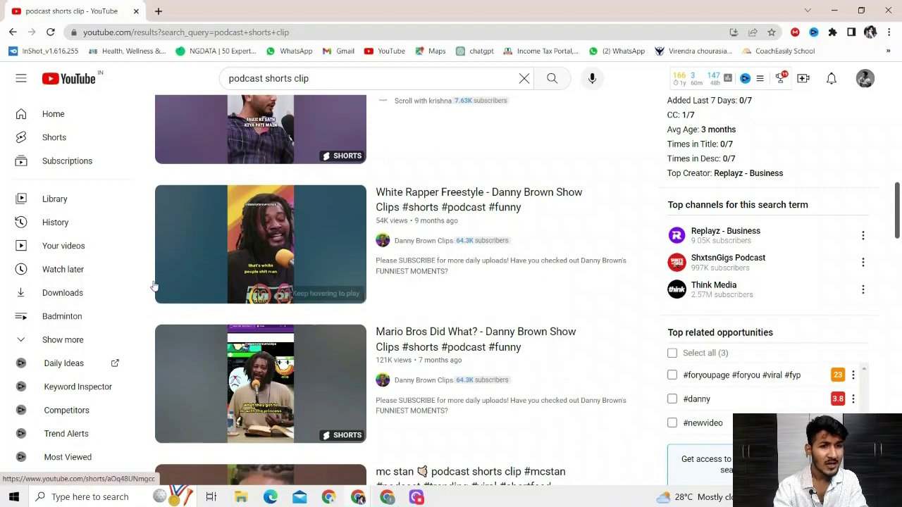
scroll(148, 285, down, 2)
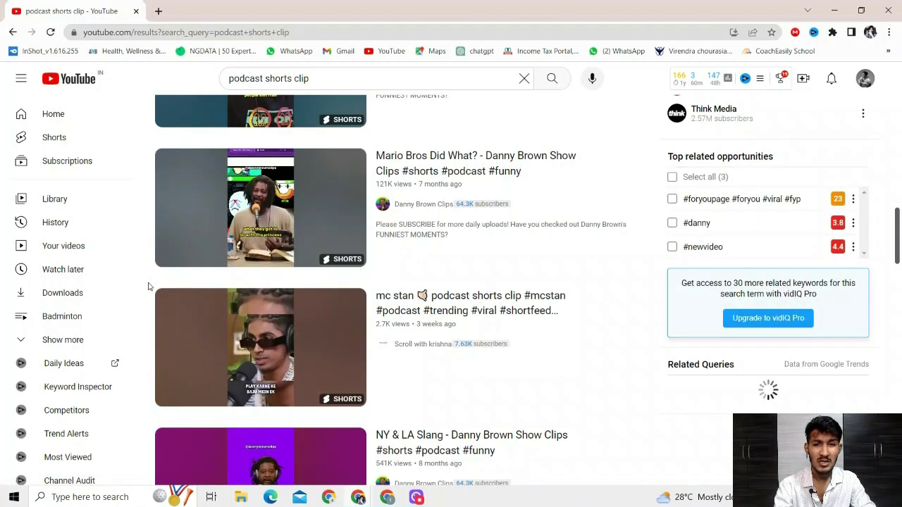
scroll(148, 285, down, 2)
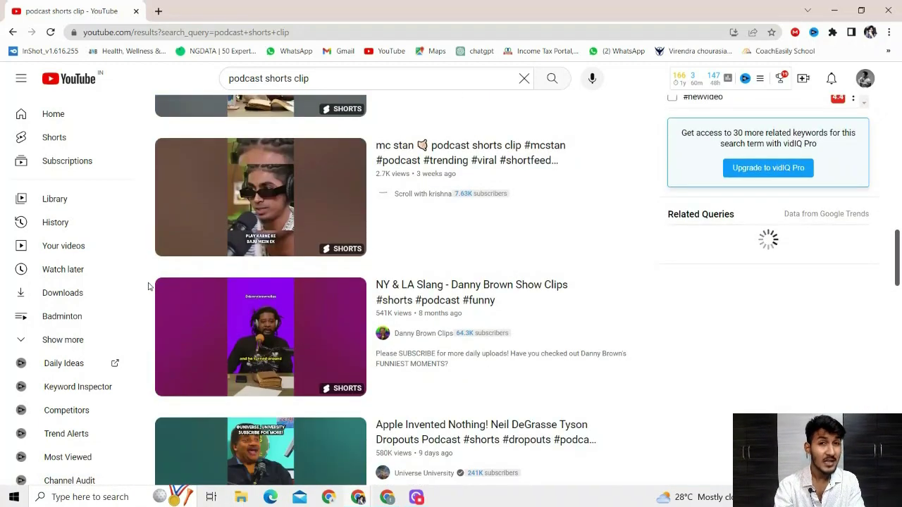
scroll(148, 286, down, 3)
scroll(148, 286, up, 15)
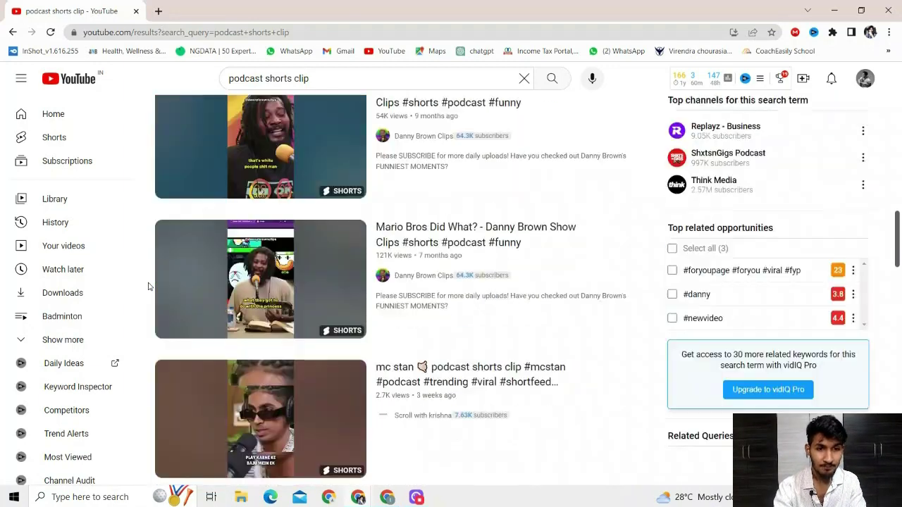
scroll(426, 254, down, 1)
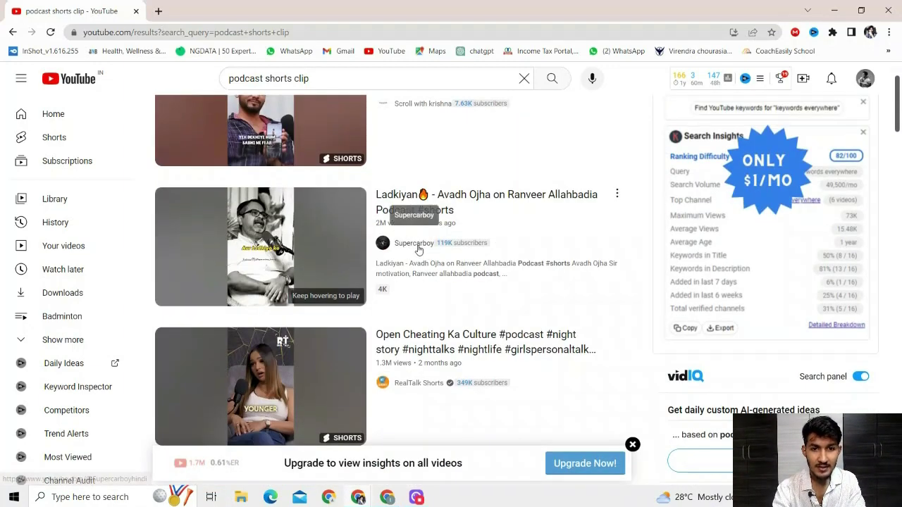
click(415, 243)
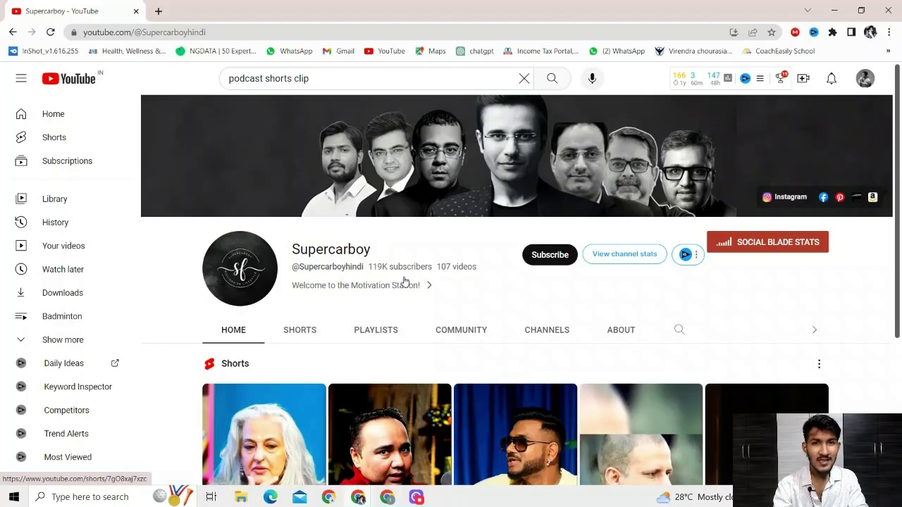
- Show the Supercarboy channel's Shorts sorted by Popular
scroll(405, 282, down, 3)
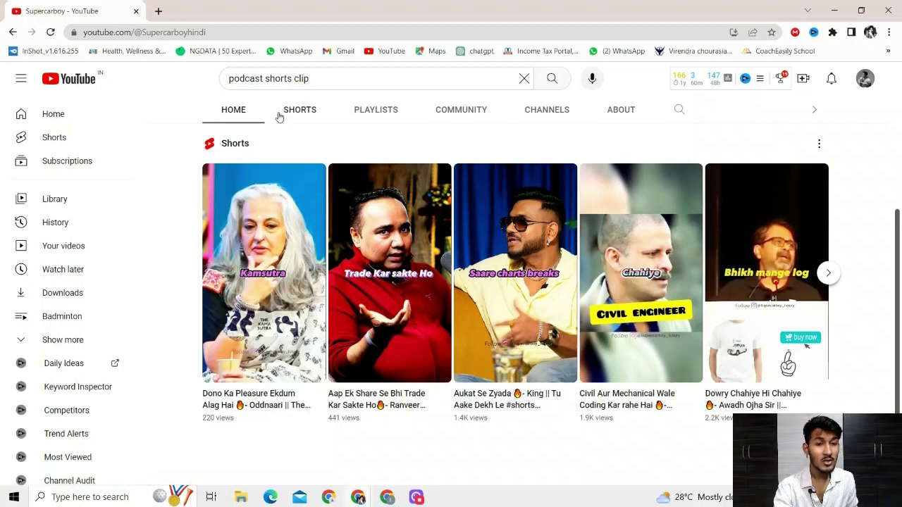
scroll(314, 326, up, 1)
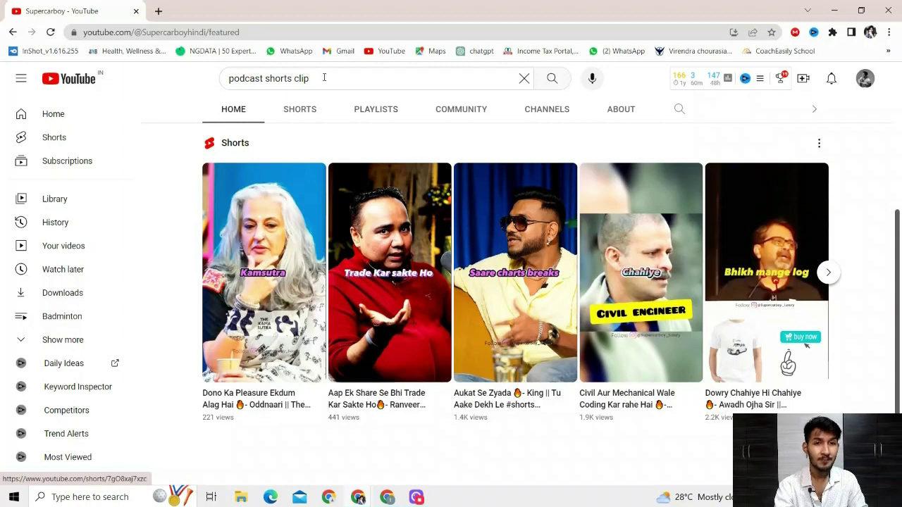
click(294, 113)
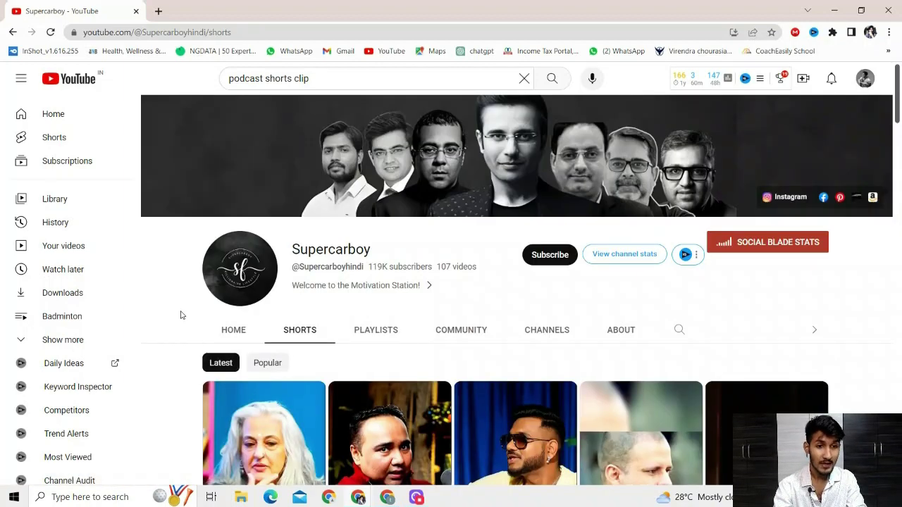
scroll(181, 315, down, 3)
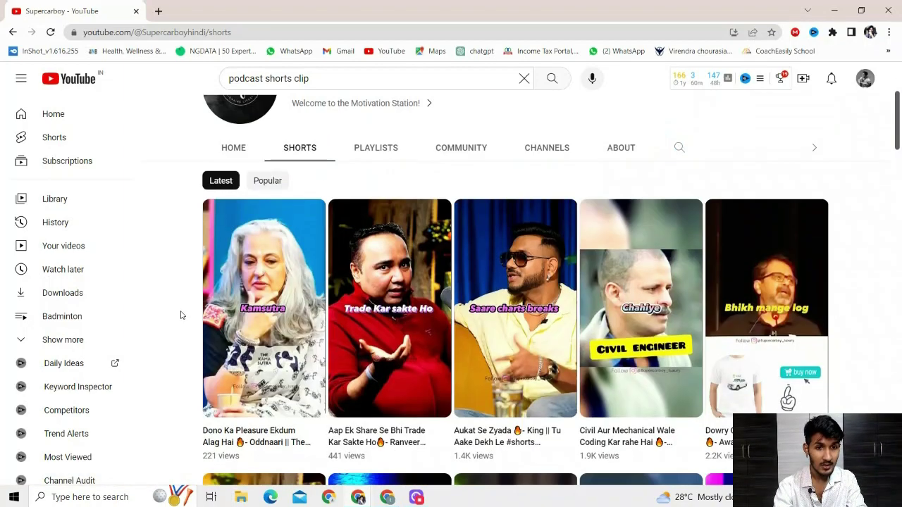
click(268, 181)
- Examine the view counts of the channel's most popular Shorts and its total number of videos
scroll(193, 296, down, 1)
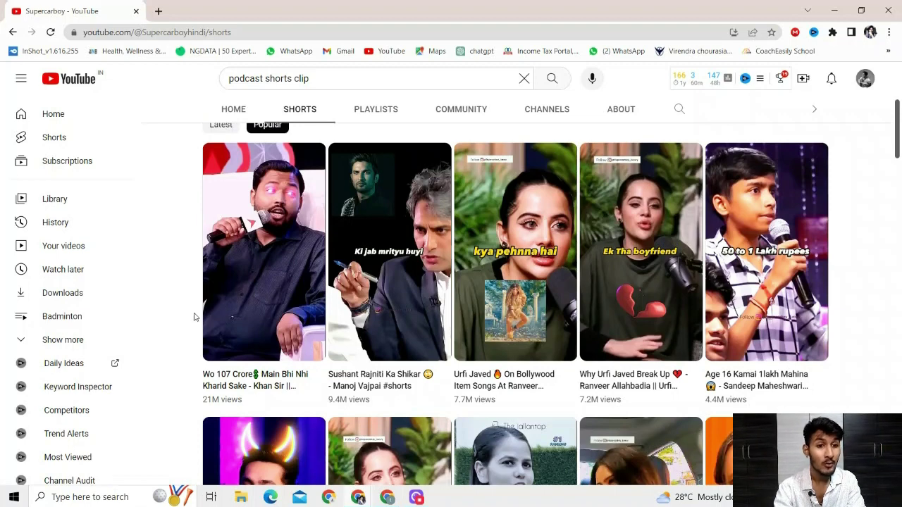
scroll(194, 317, down, 2)
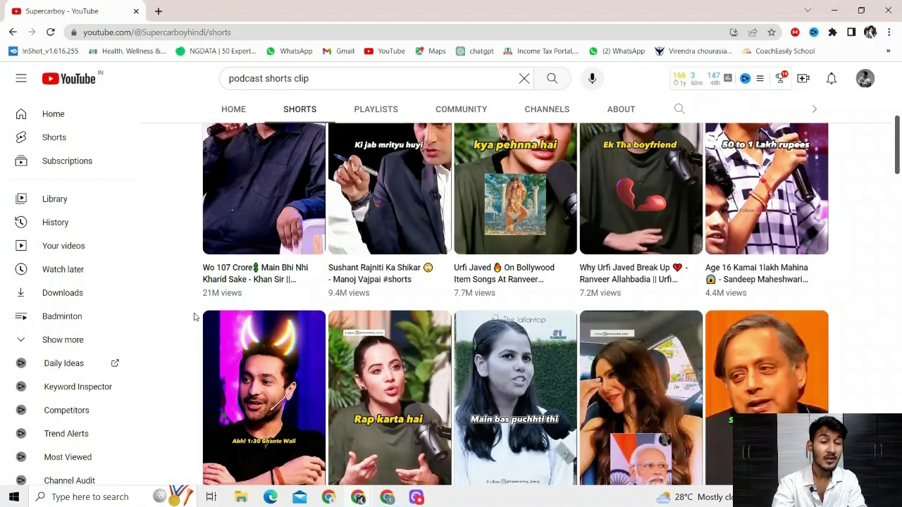
scroll(194, 317, up, 5)
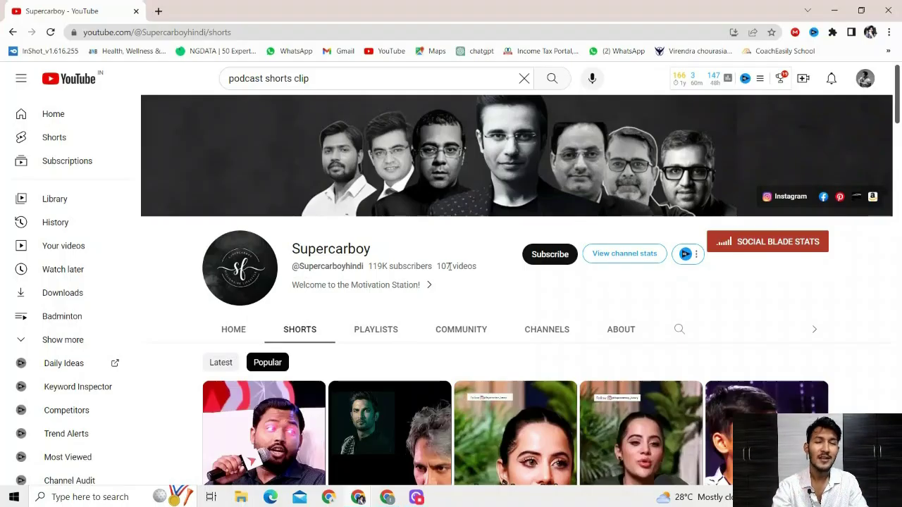
scroll(449, 266, down, 3)
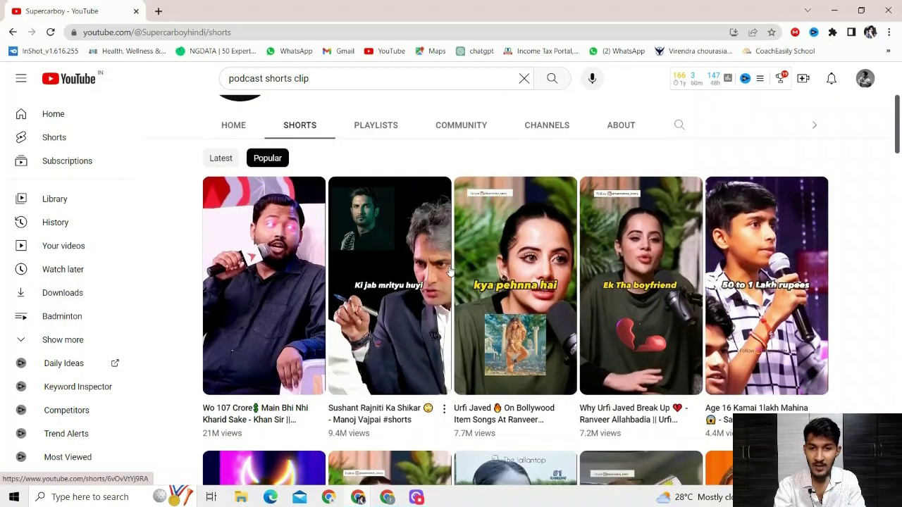
scroll(408, 394, down, 2)
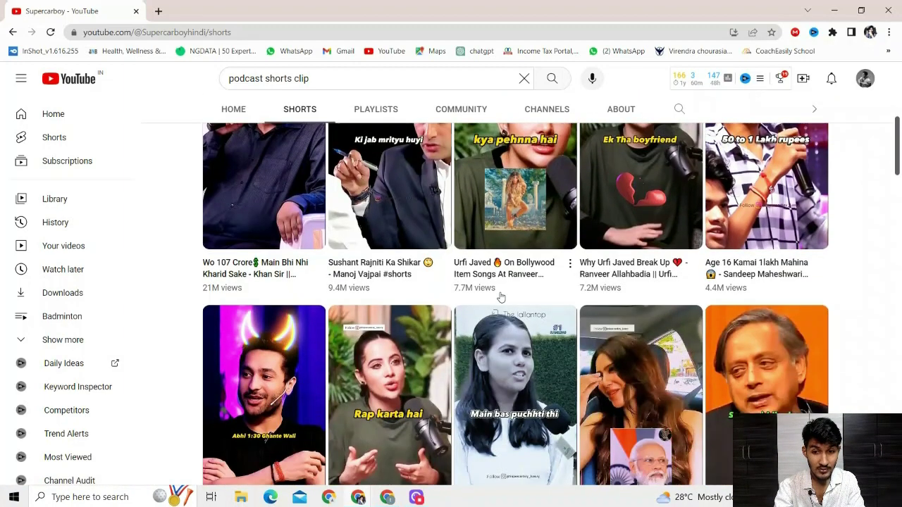
scroll(500, 298, down, 7)
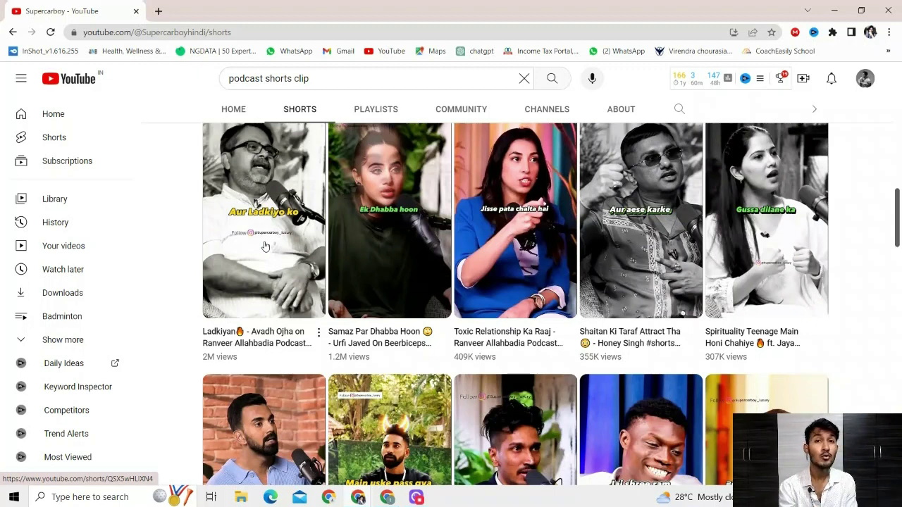
scroll(212, 268, up, 10)
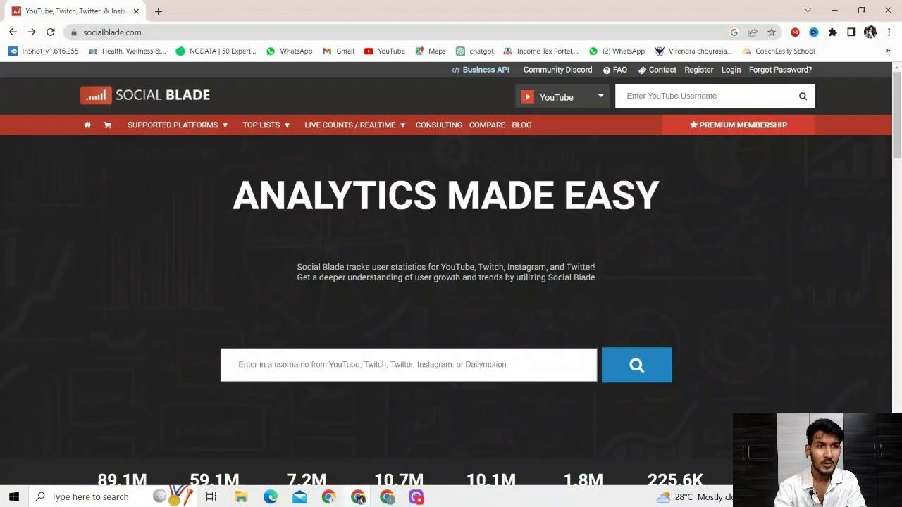
- Look up the channel "Supercarboy" on Social Blade
scroll(451, 281, down, 1)
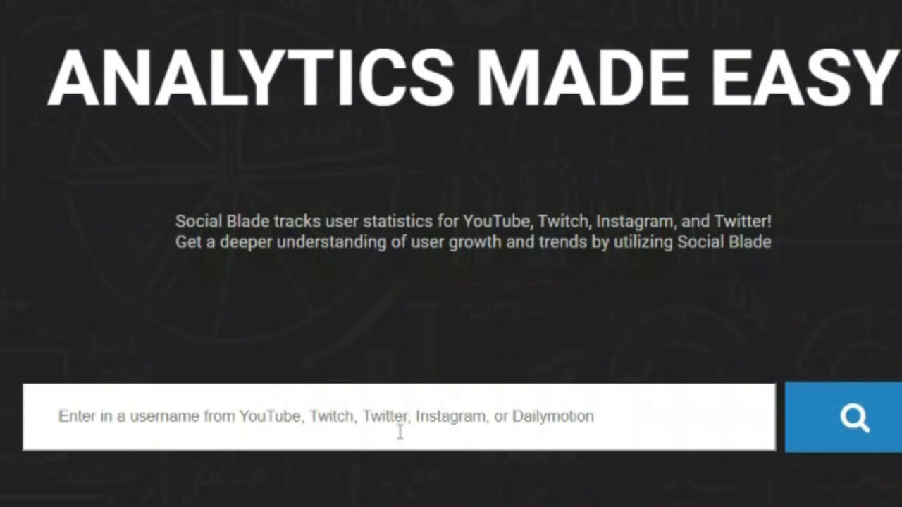
click(410, 331)
text(Supercarboy)
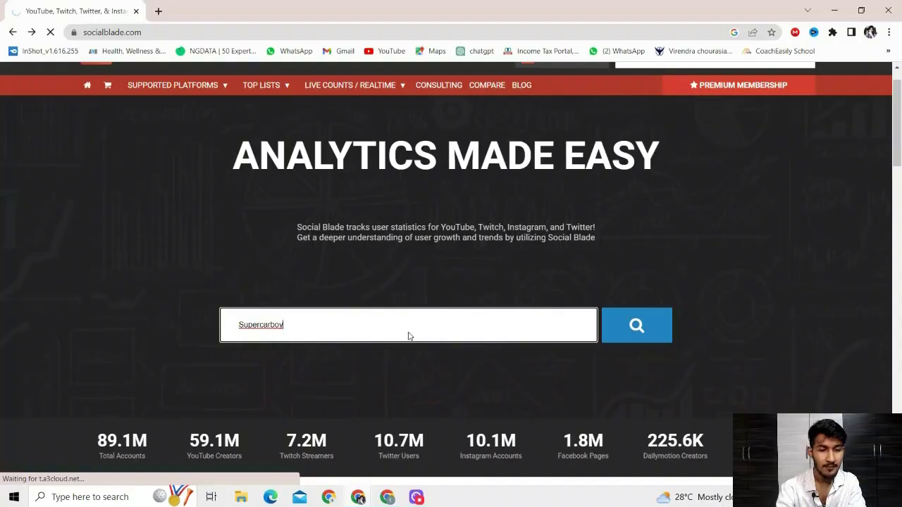
key(Return)
- Examine Supercarboy's estimated monthly and yearly earnings on Social Blade
scroll(169, 280, down, 2)
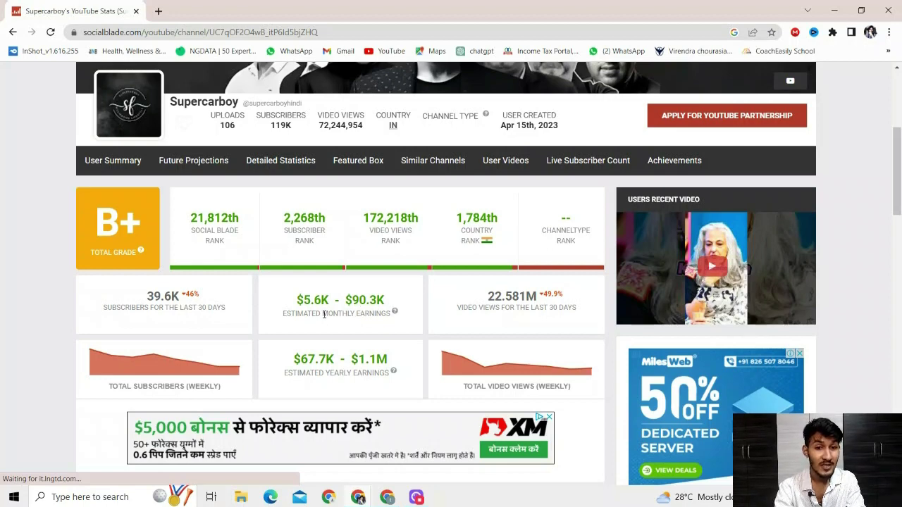
drag(324, 315, 339, 318)
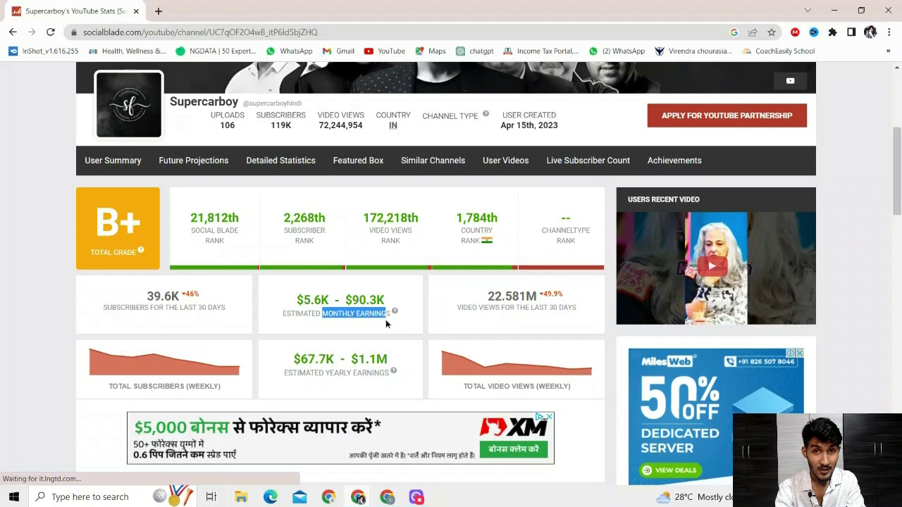
scroll(387, 318, down, 1)
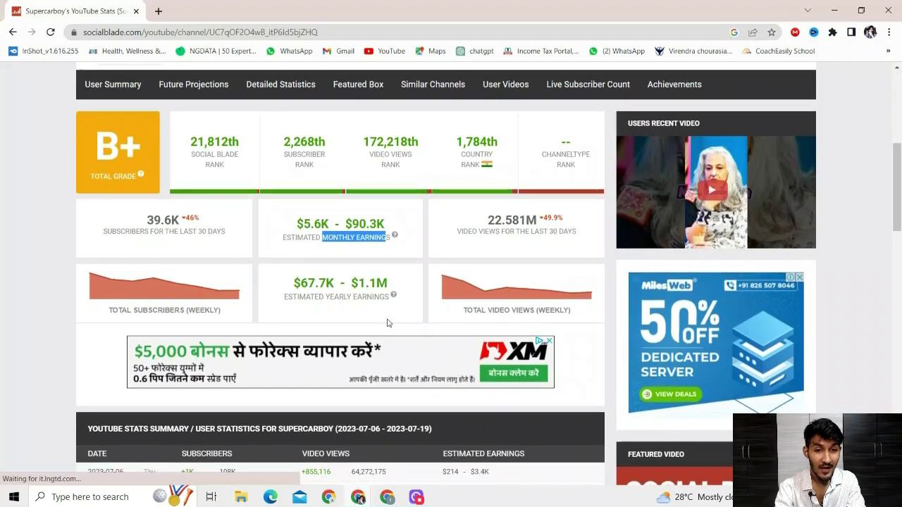
drag(293, 284, 388, 287)
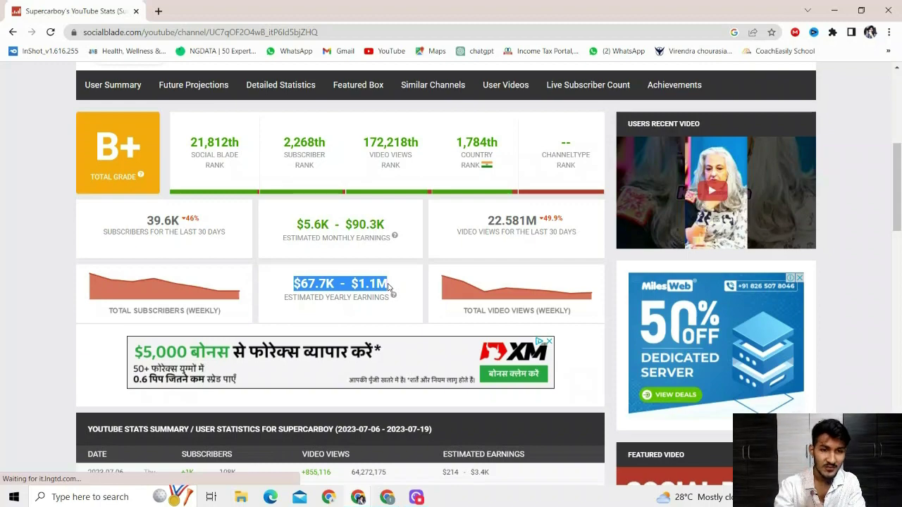
click(831, 244)
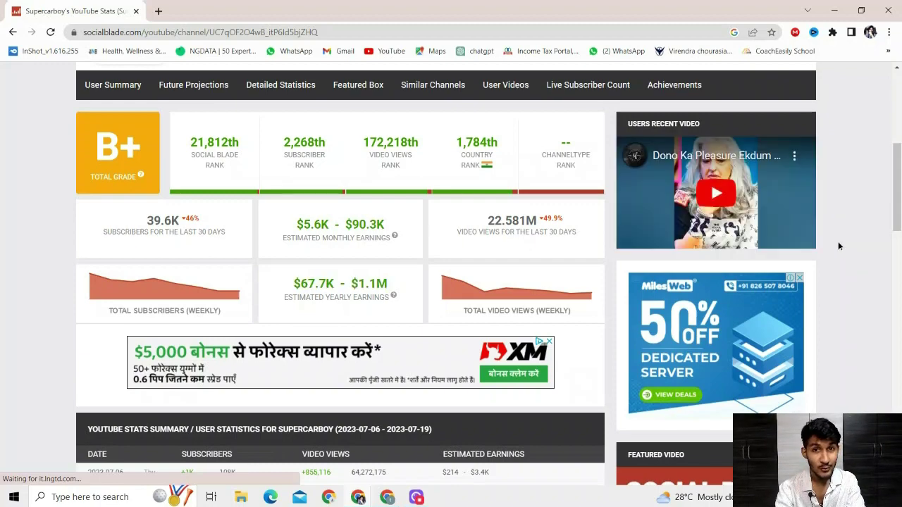
- Review the channel's daily subscribers, video views and estimated earnings, and compare them with the summary figures
scroll(839, 246, down, 7)
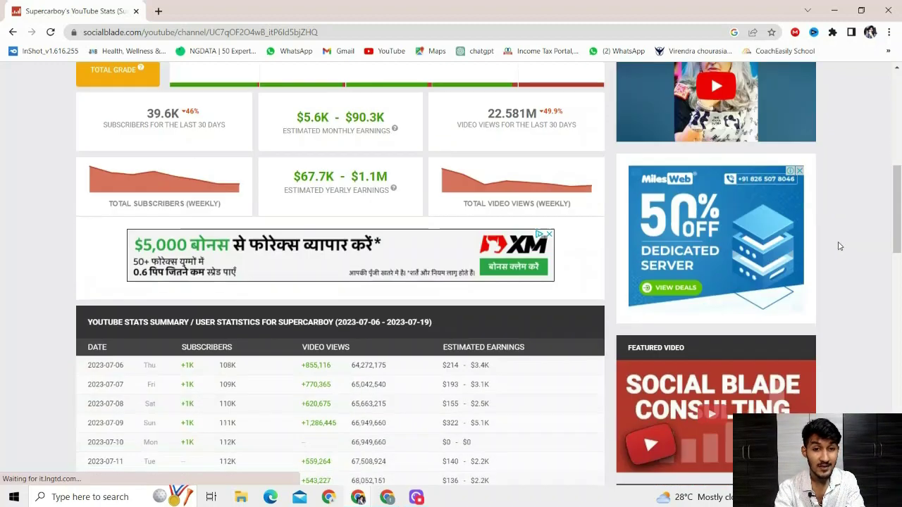
scroll(427, 229, down, 1)
scroll(427, 229, down, 1)
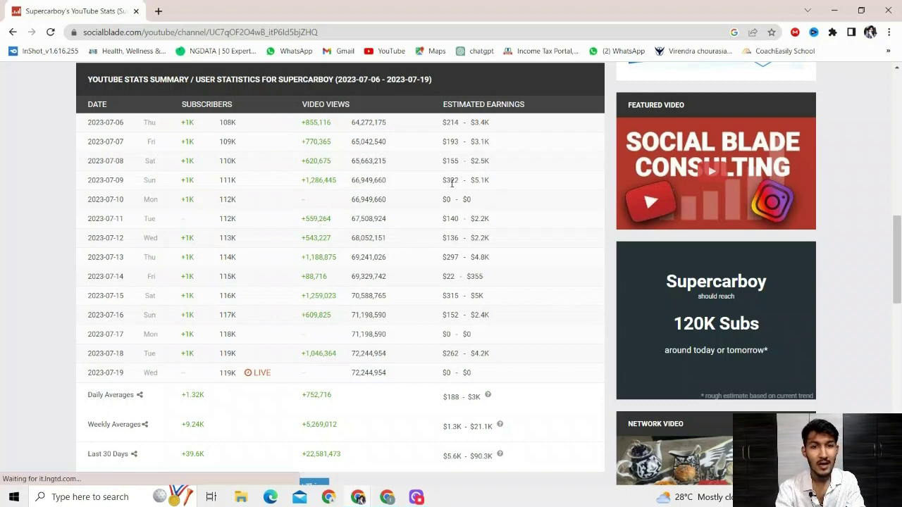
scroll(461, 185, down, 3)
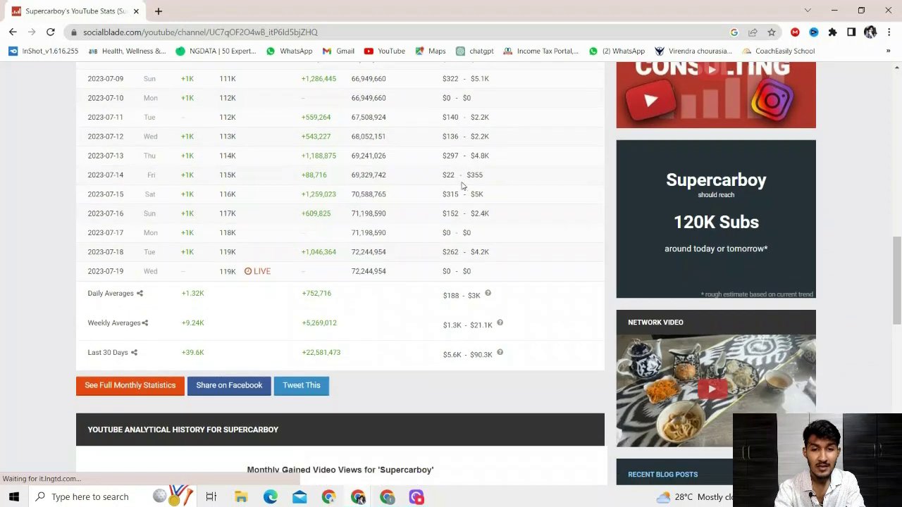
scroll(460, 203, up, 3)
scroll(460, 202, up, 1)
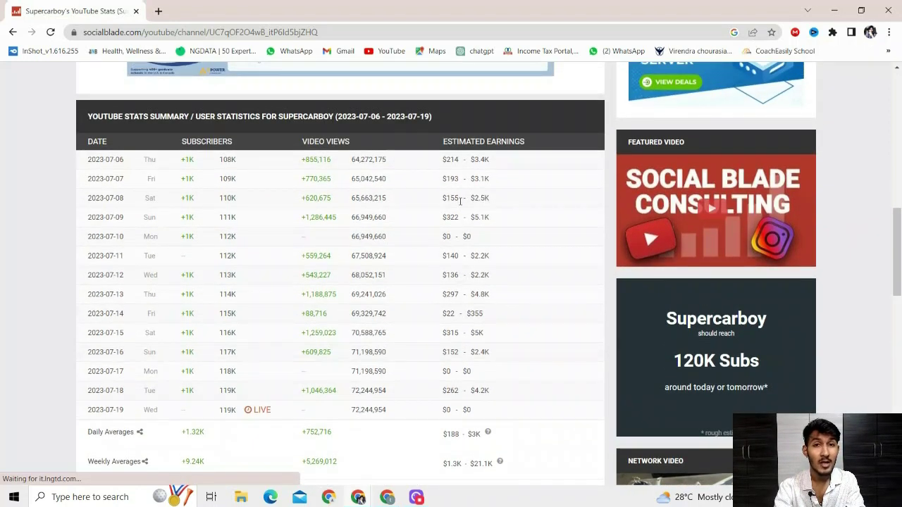
scroll(460, 203, up, 4)
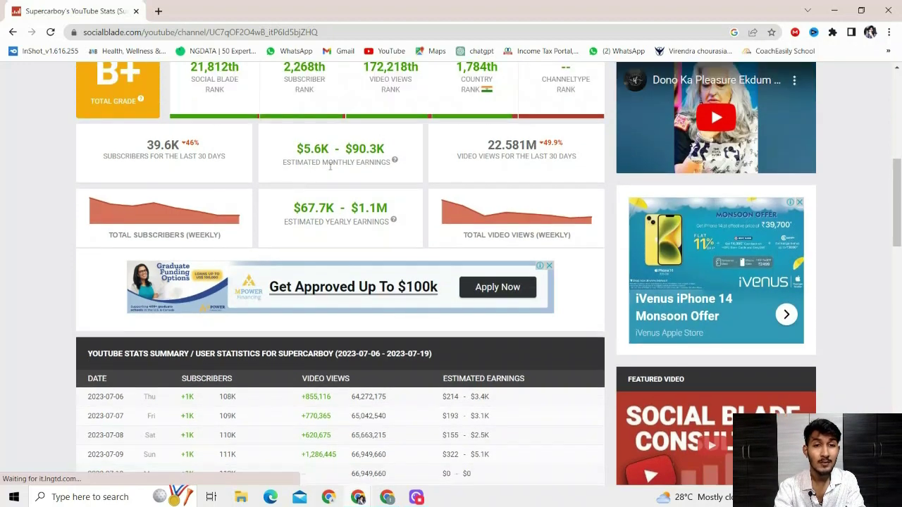
scroll(360, 185, up, 2)
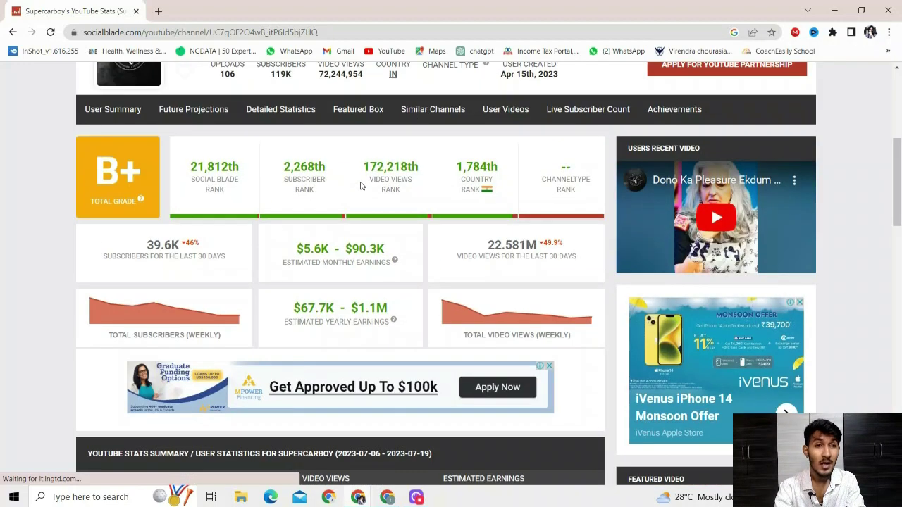
scroll(360, 185, up, 1)
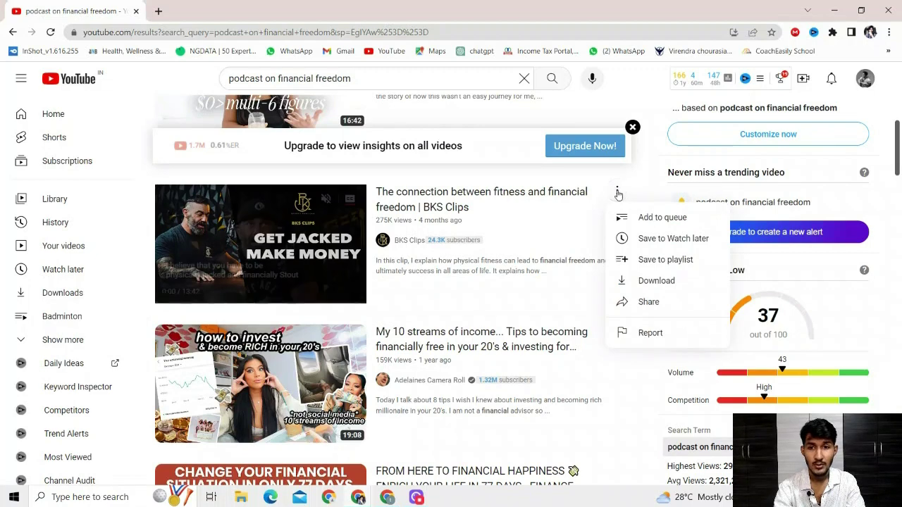
- Copy the share link of the BKS Clips video "The connection between fitness and financial freedom" and switch to the Choppity projects page
click(649, 303)
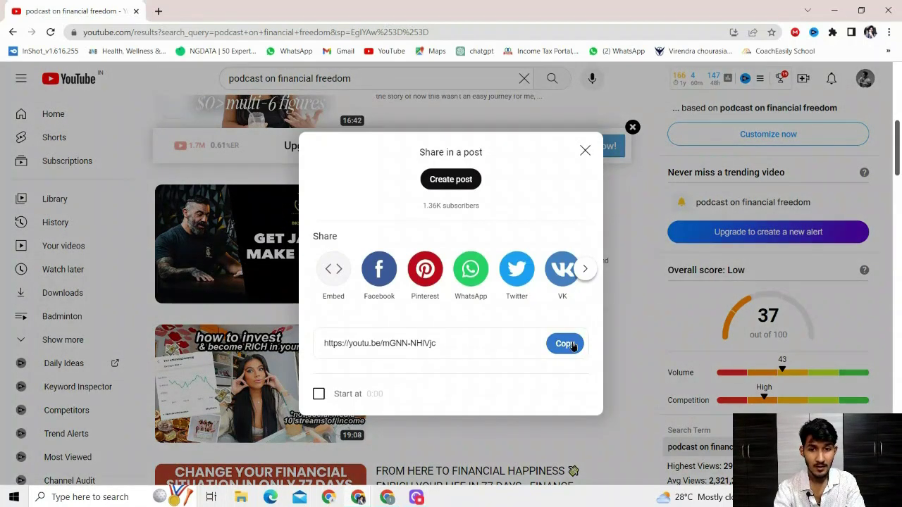
click(570, 343)
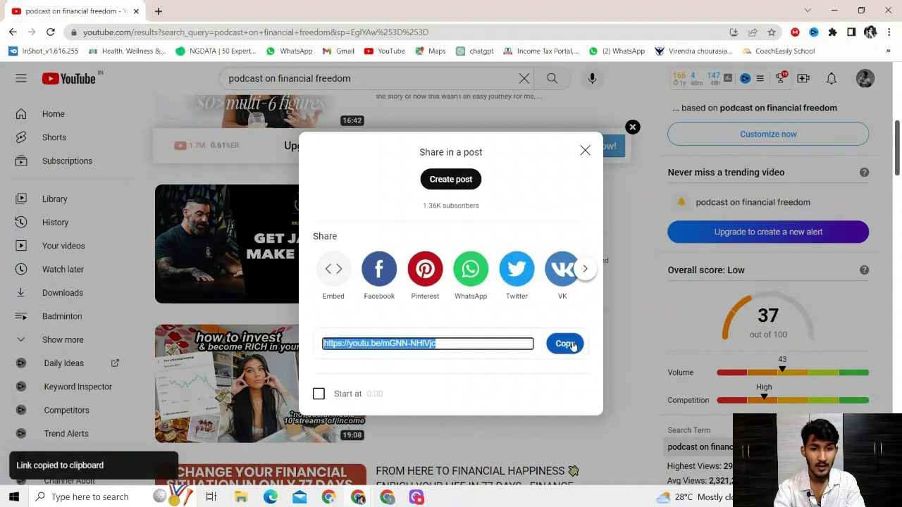
click(387, 498)
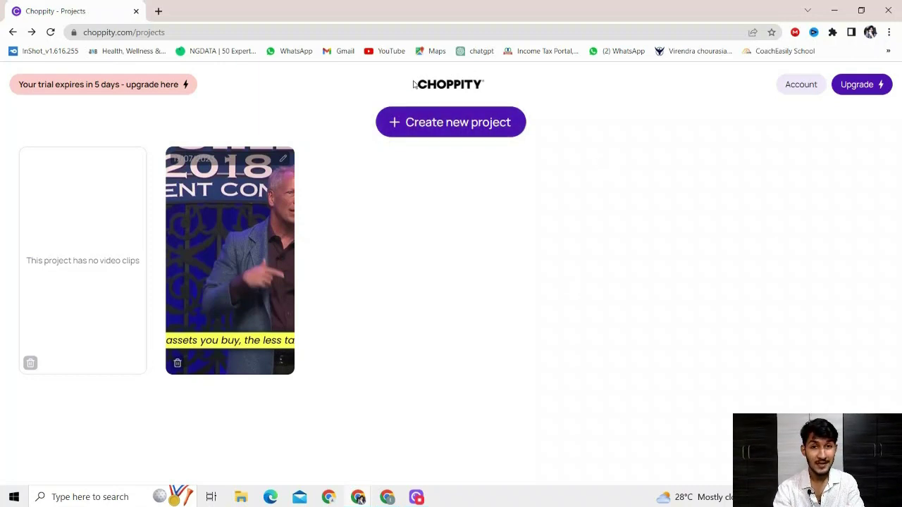
- Create a new project and upload the podcast video from its copied YouTube link, with AI analysis enabled and English as the language
double_click(491, 83)
click(491, 82)
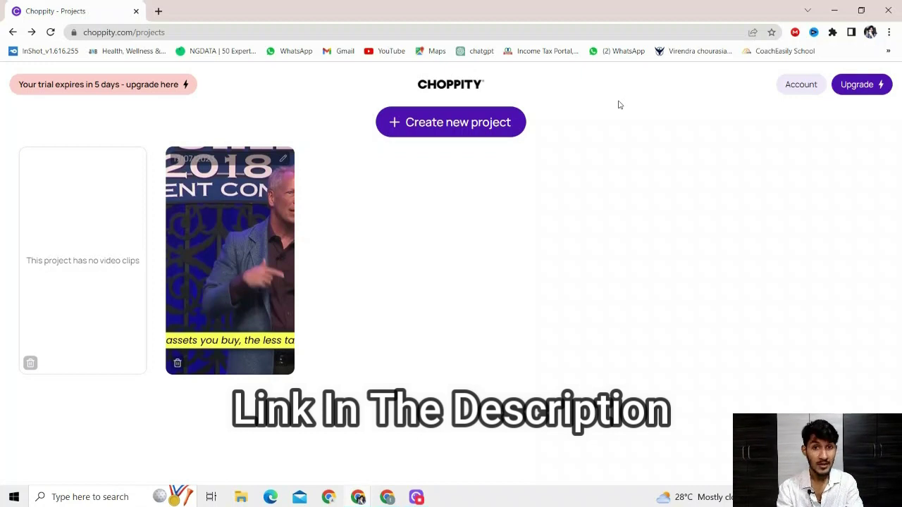
click(500, 124)
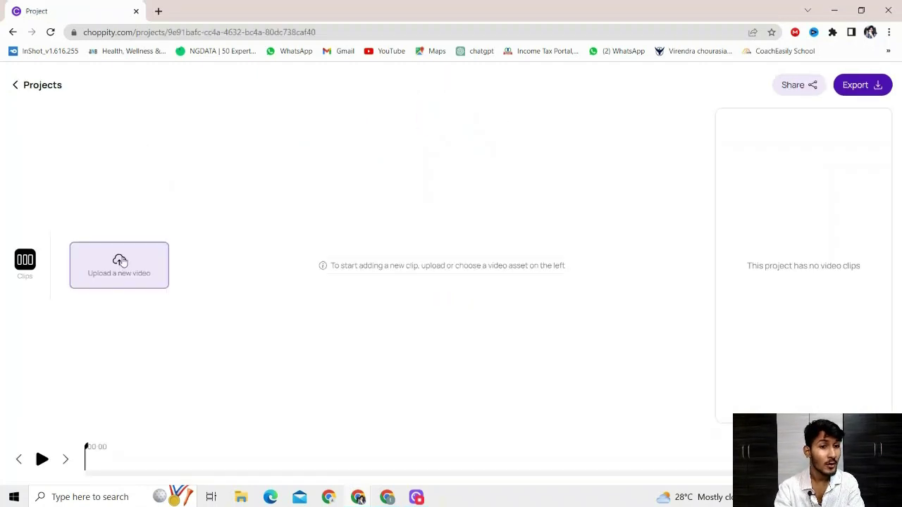
click(124, 243)
click(383, 284)
key(ctrl+v)
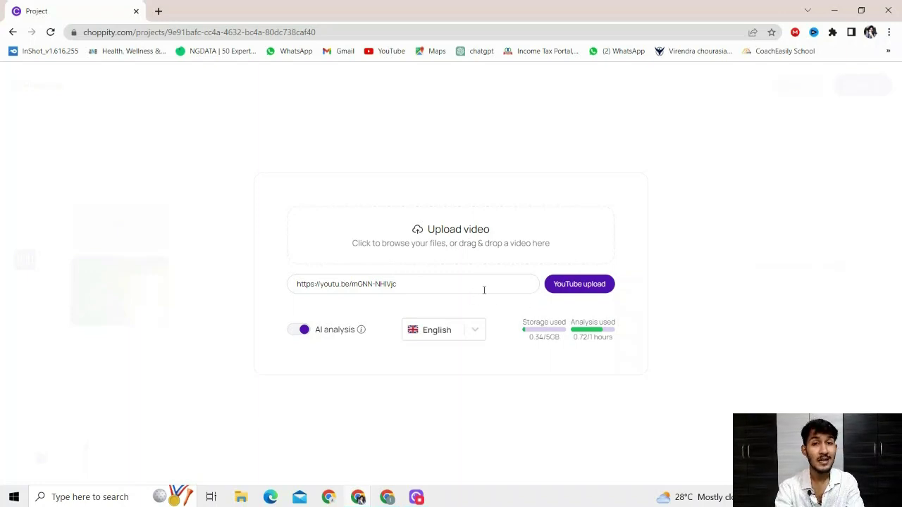
click(564, 287)
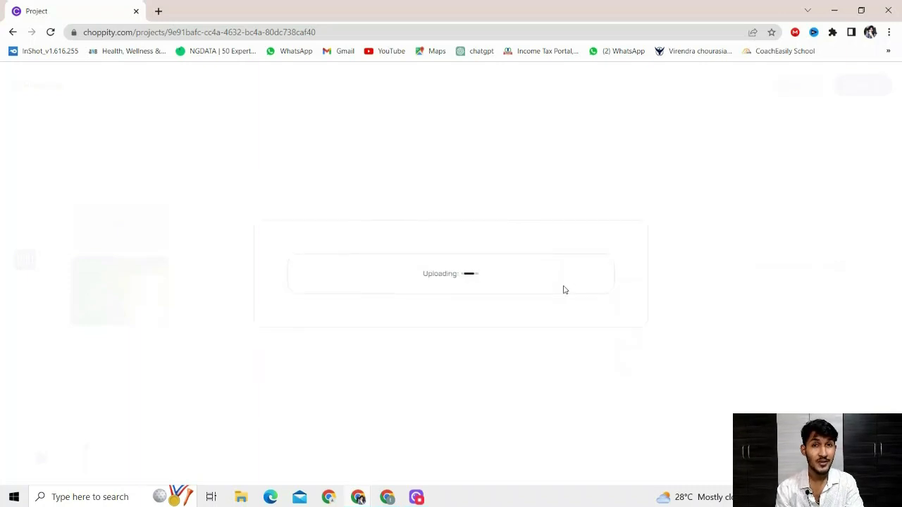
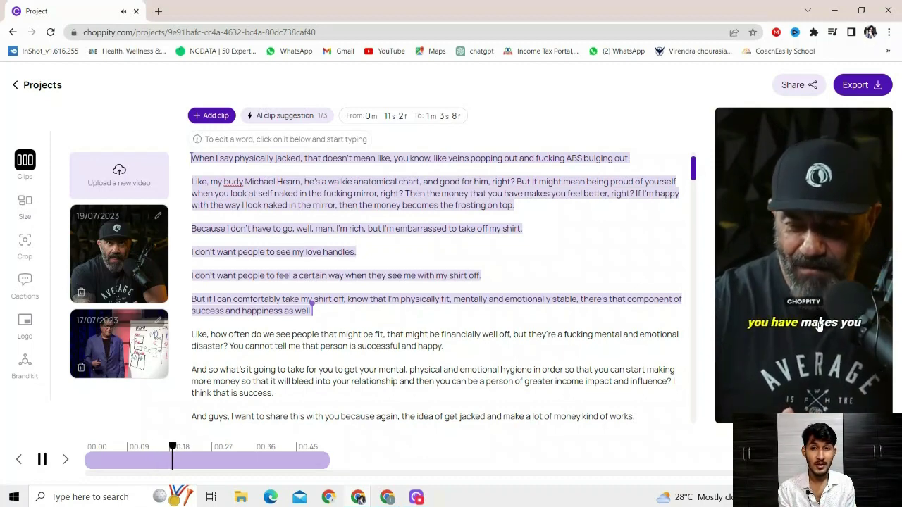
- Preview the first AI-suggested clip further along its timeline and check the project's export options
click(251, 458)
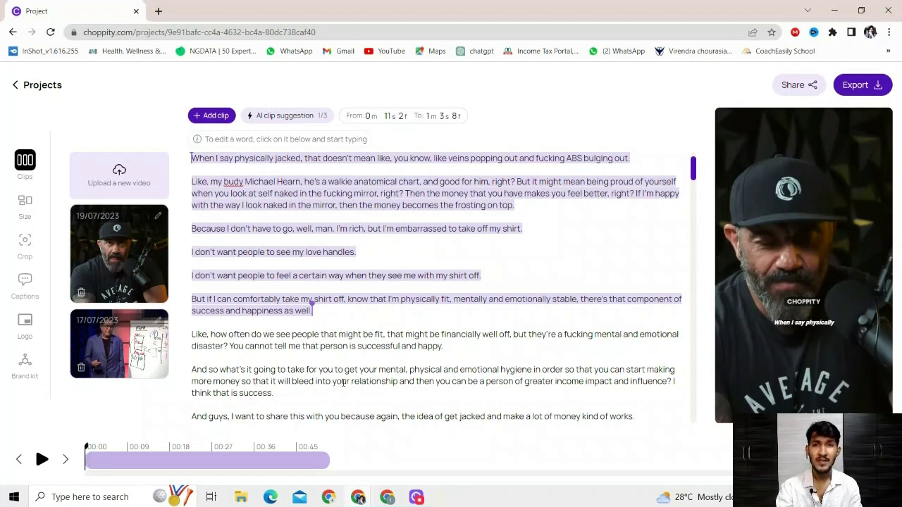
click(849, 90)
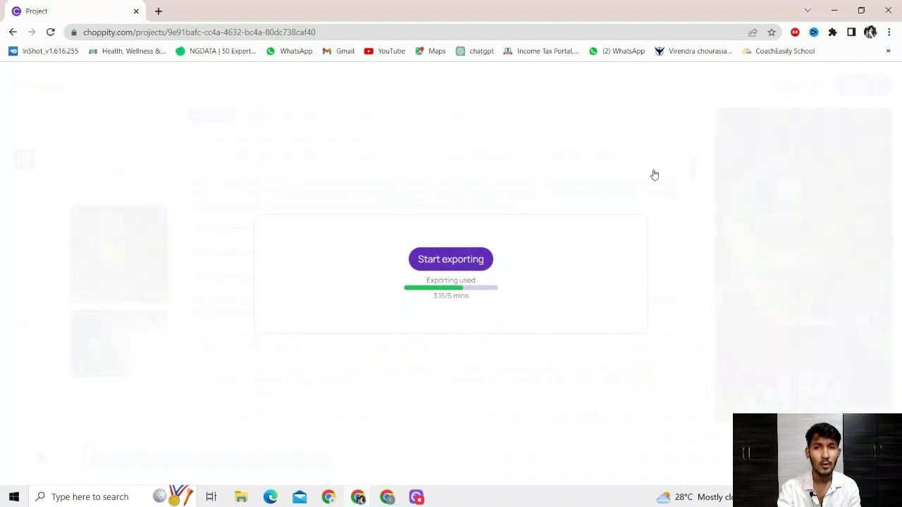
click(704, 155)
- Select the older video asset dated 17/07/2023 and switch to Media Player to play the exported clip "choppity (3)"
click(123, 363)
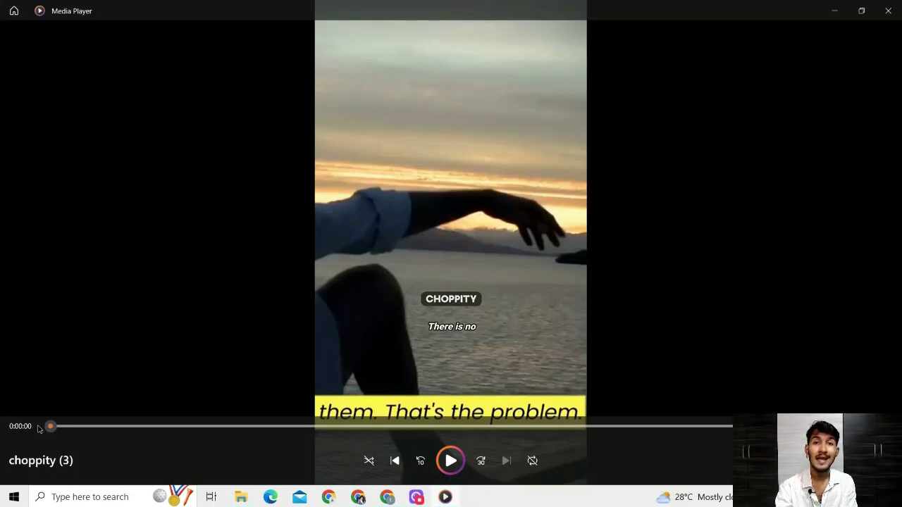
click(451, 461)
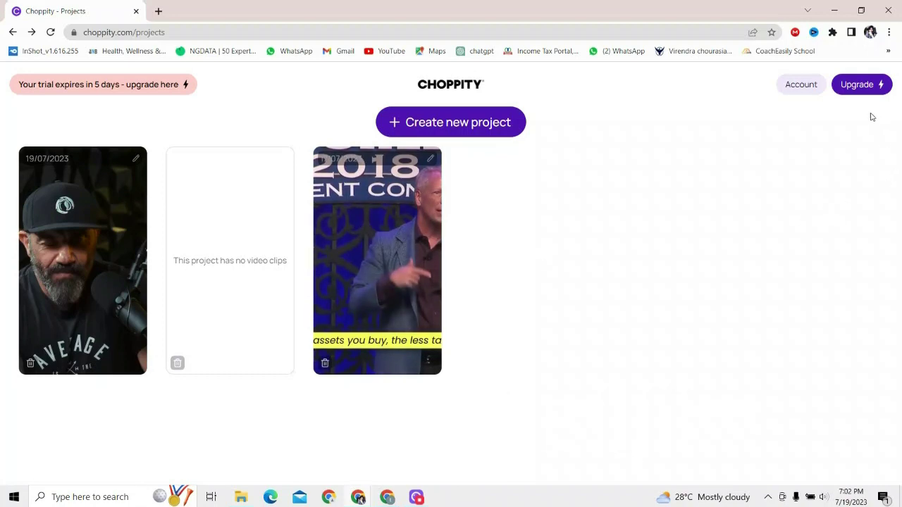
- Open the upgrade pricing page and compare the Free, Premium, Pro and Ultra plans, highlighting the Pro plan's monthly export allowance
click(858, 86)
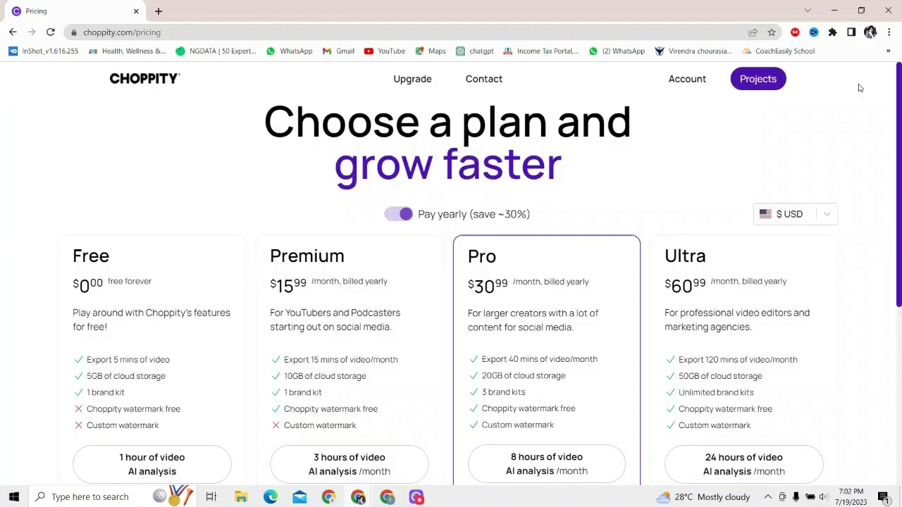
scroll(577, 205, down, 2)
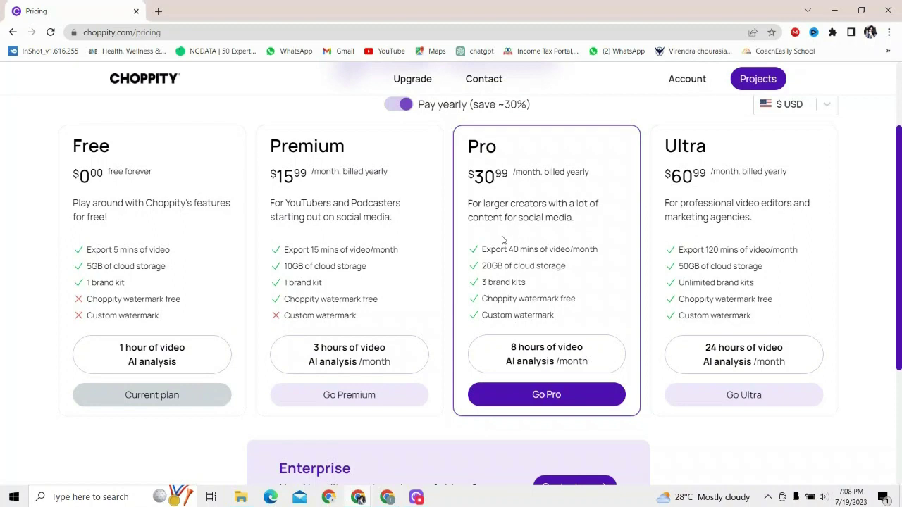
drag(482, 248, 598, 251)
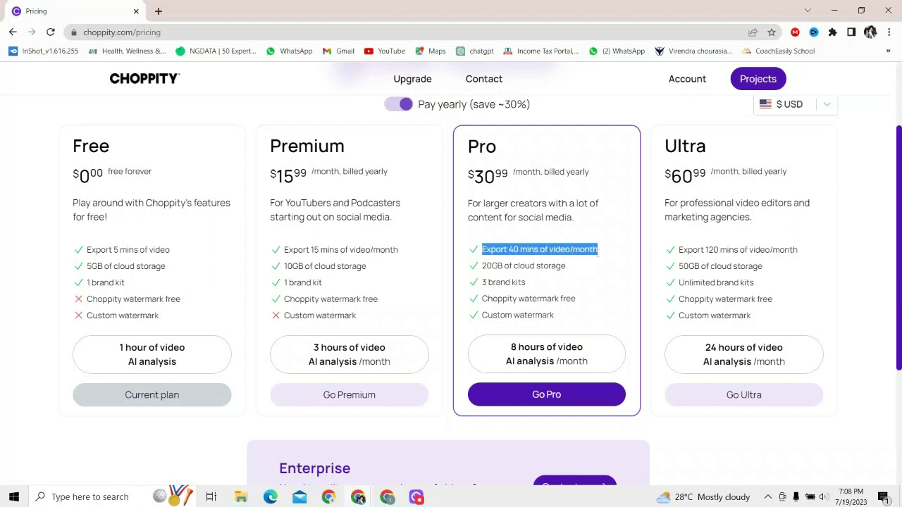
click(597, 252)
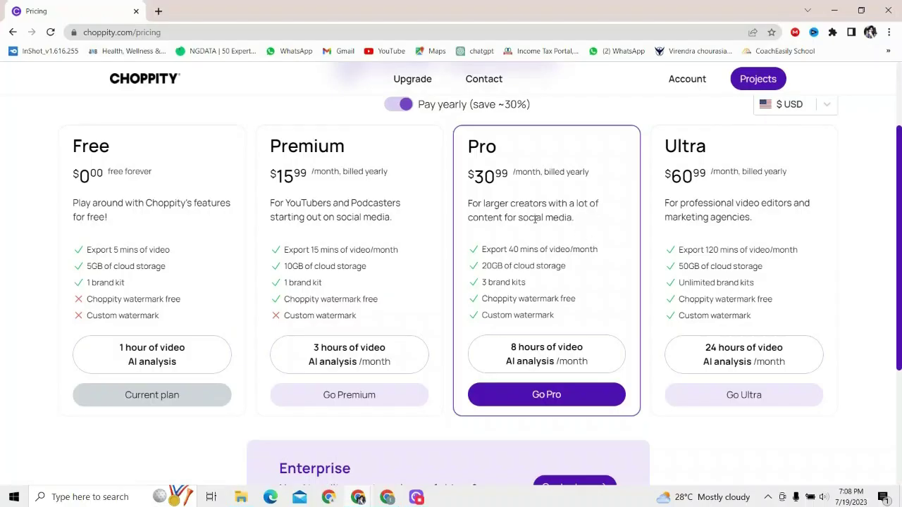
scroll(534, 219, down, 1)
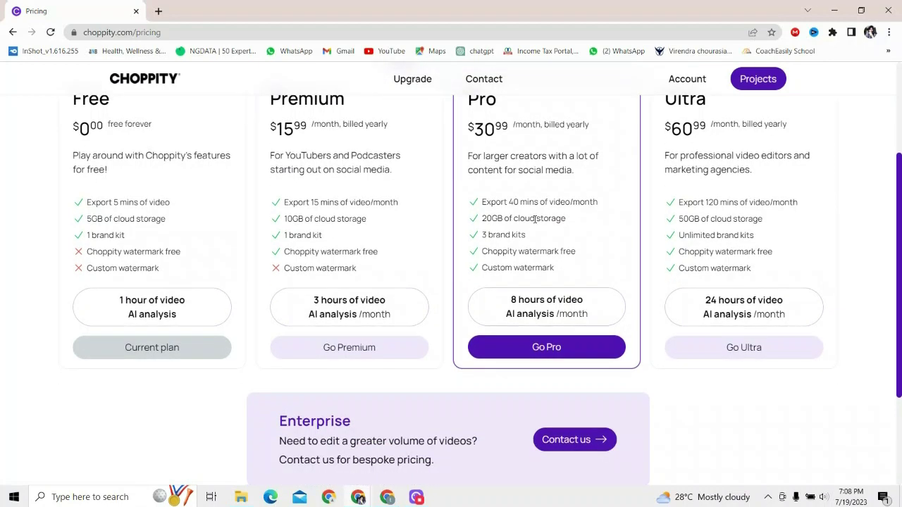
scroll(535, 219, up, 1)
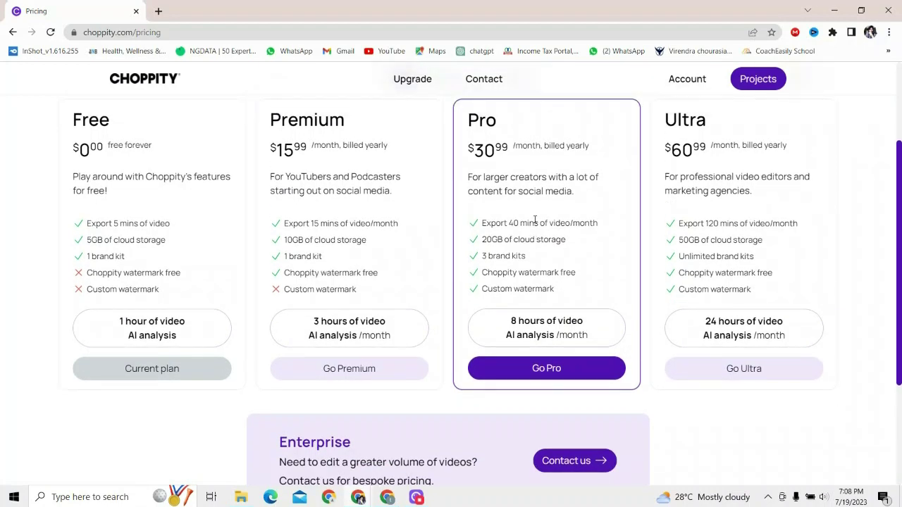
scroll(535, 219, down, 4)
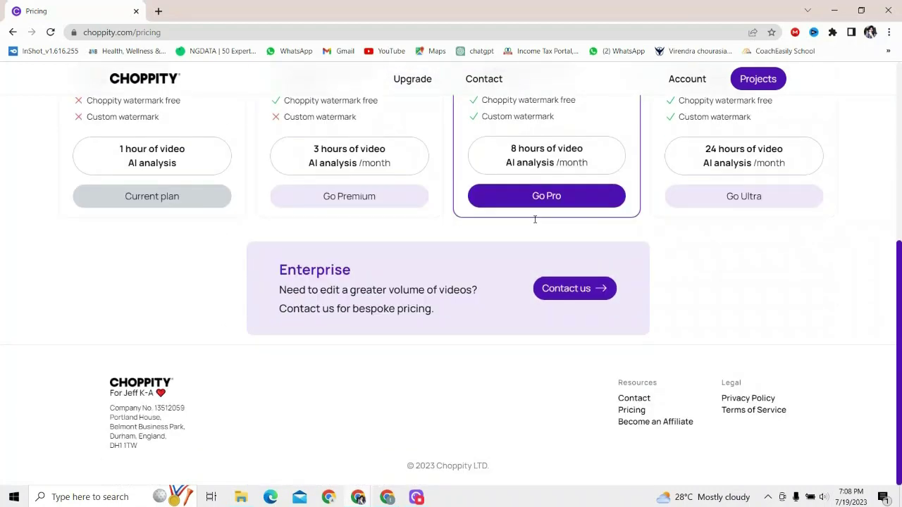
scroll(538, 165, up, 3)
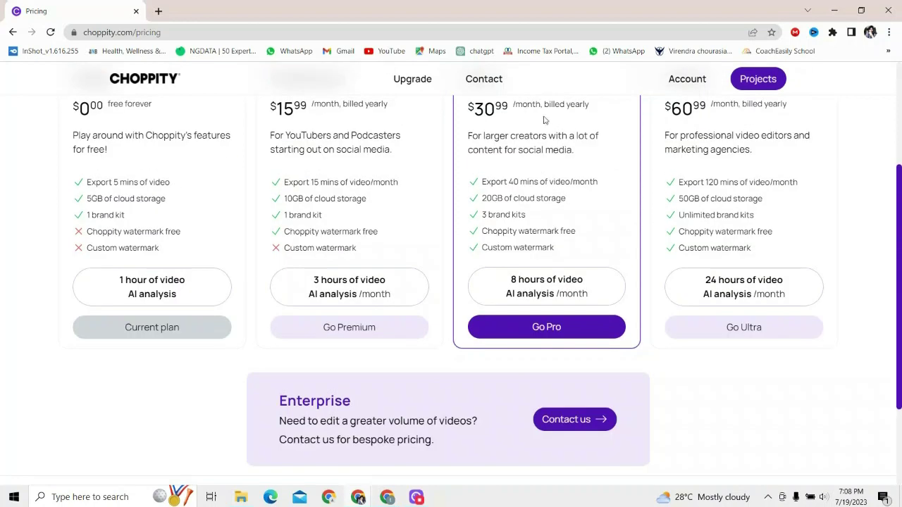
- Open the Choppity affiliate program's sign-up page and review the fields of its registration form
scroll(517, 177, down, 3)
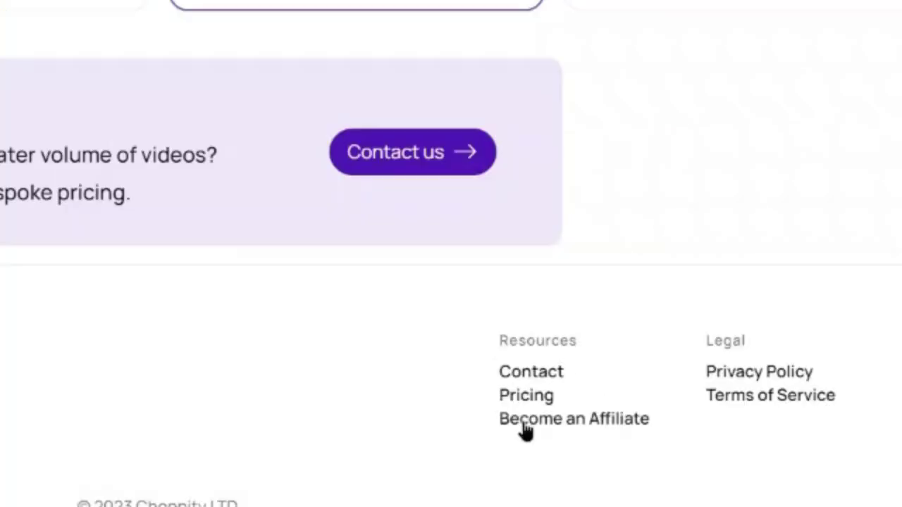
click(629, 427)
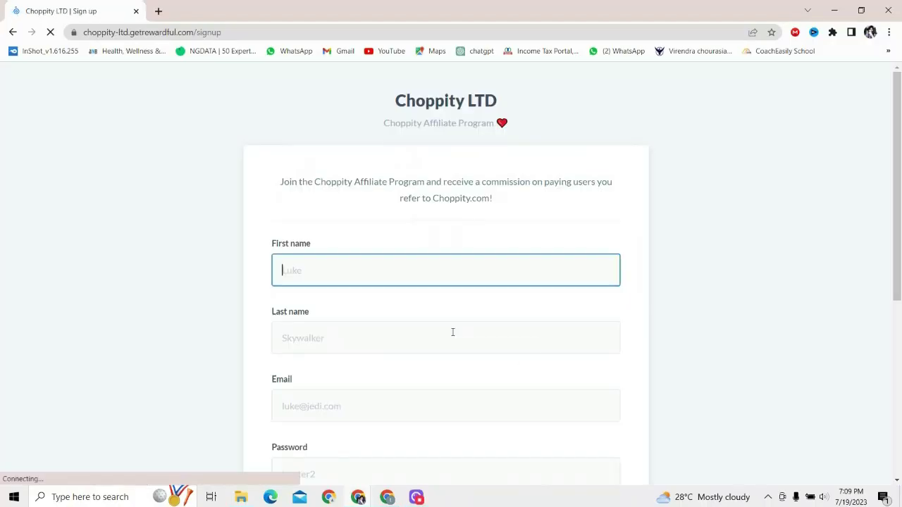
scroll(453, 332, down, 2)
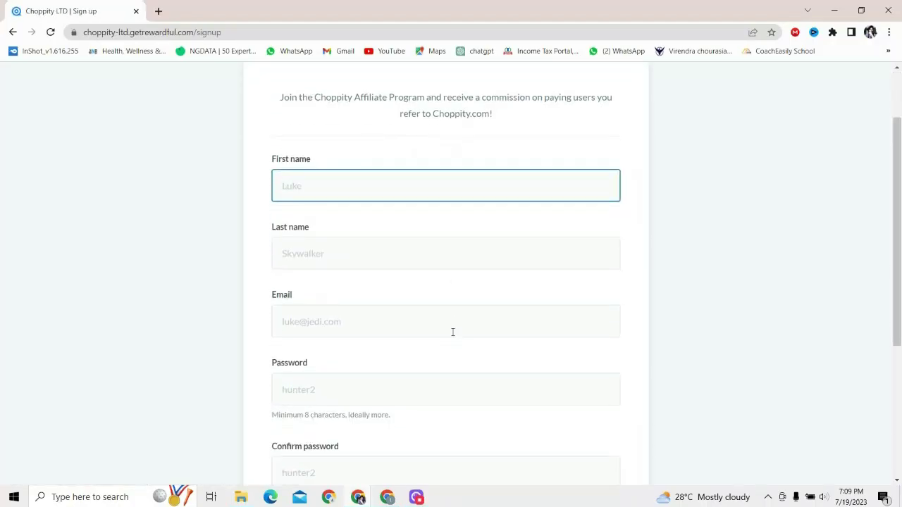
scroll(438, 345, down, 2)
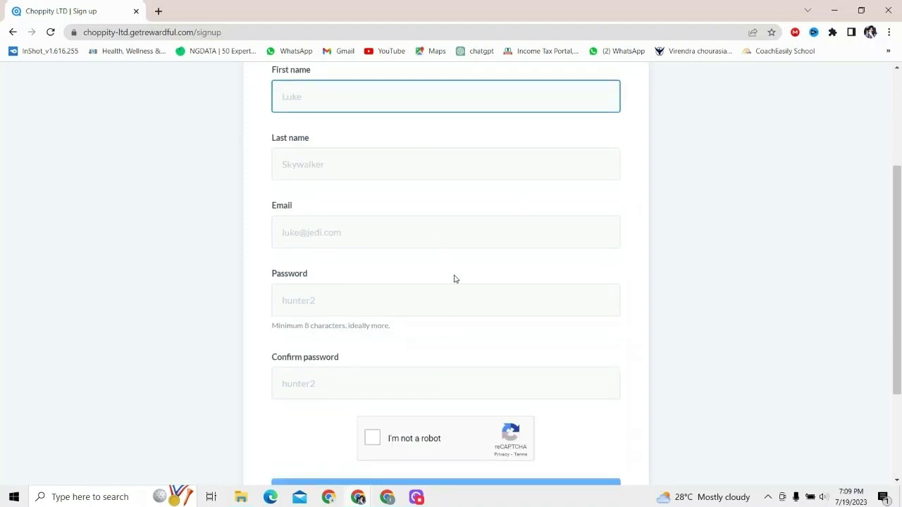
scroll(455, 279, up, 1)
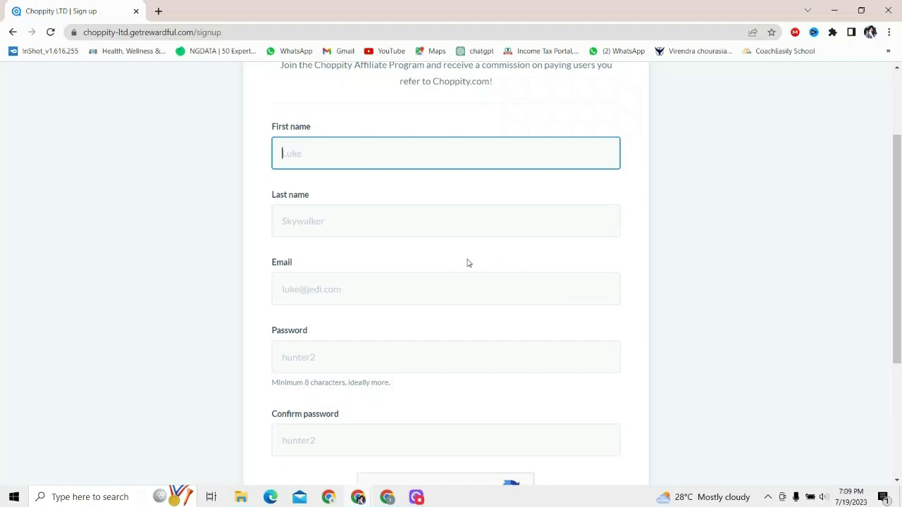
scroll(546, 245, up, 1)
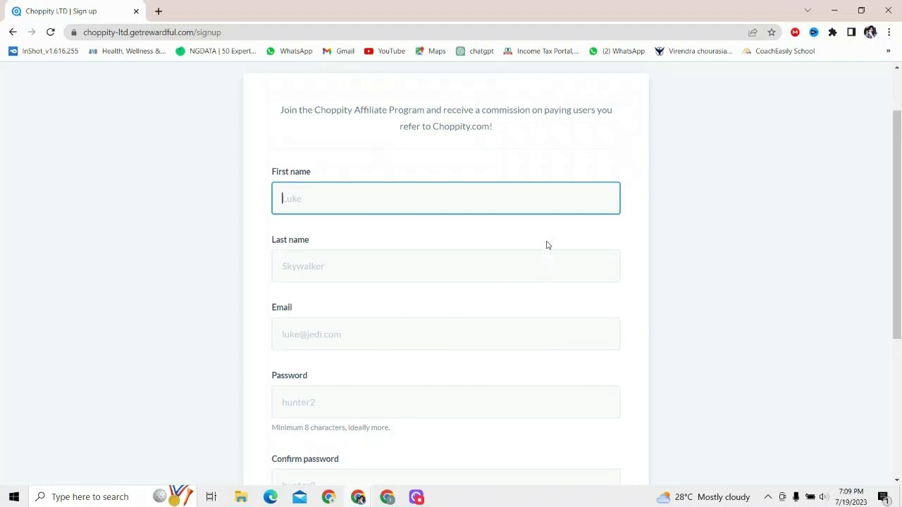